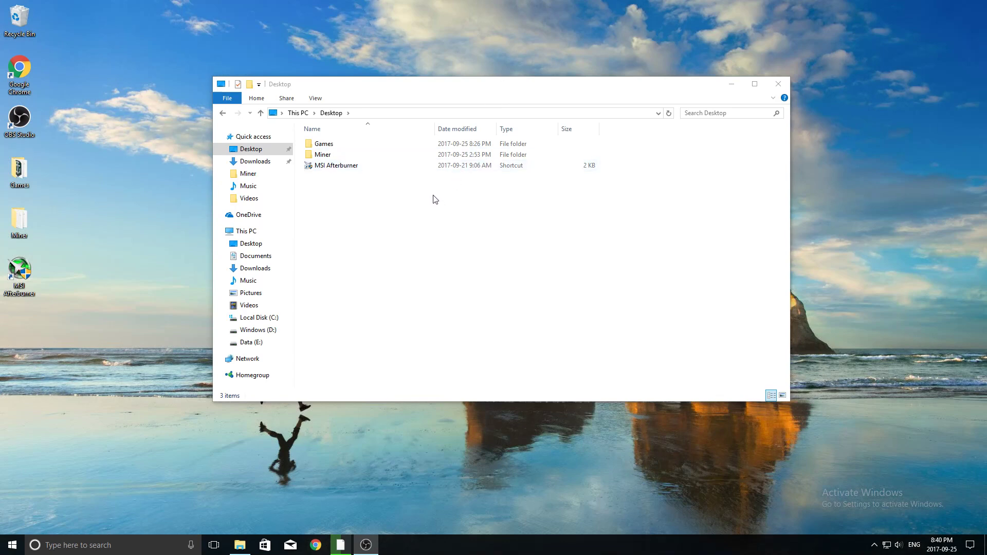
Step: Create a new folder on the Desktop named 'secure'
left_click(396, 201)
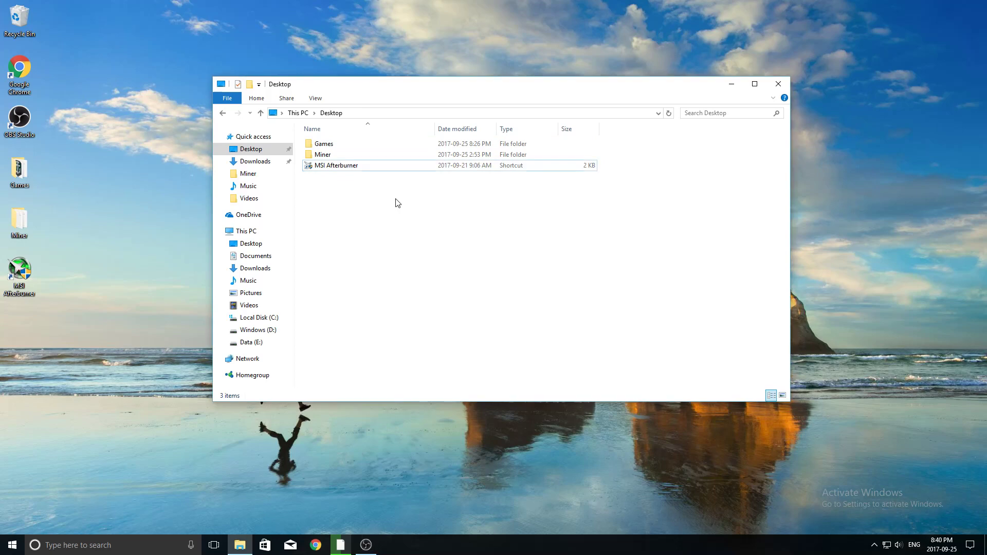
right_click(395, 199)
mouse_move(429, 325)
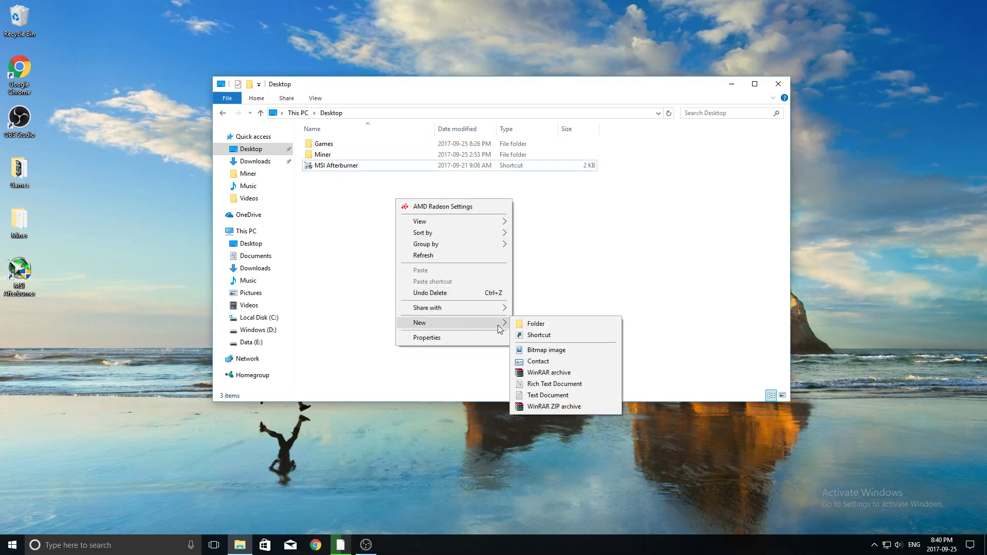
left_click(520, 325)
key("BackSpace")
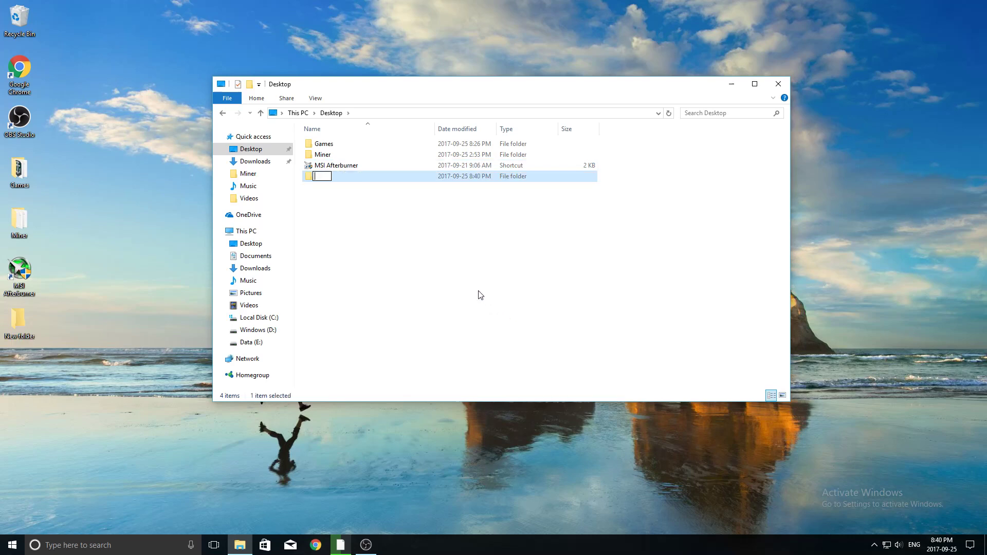
type("secure")
key("Return")
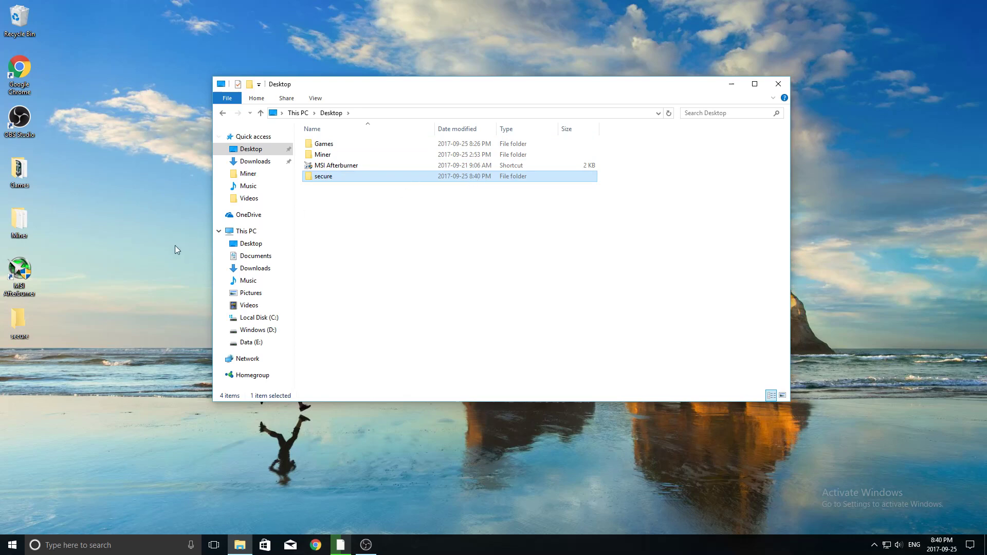
Step: Open the secure folder and select it in the Desktop folder window
double_click(19, 325)
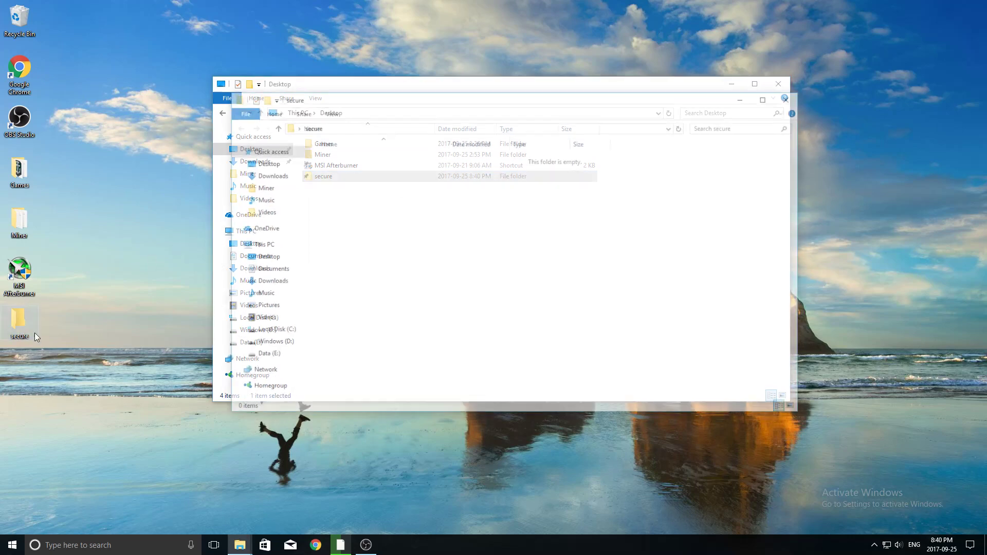
left_click(795, 97)
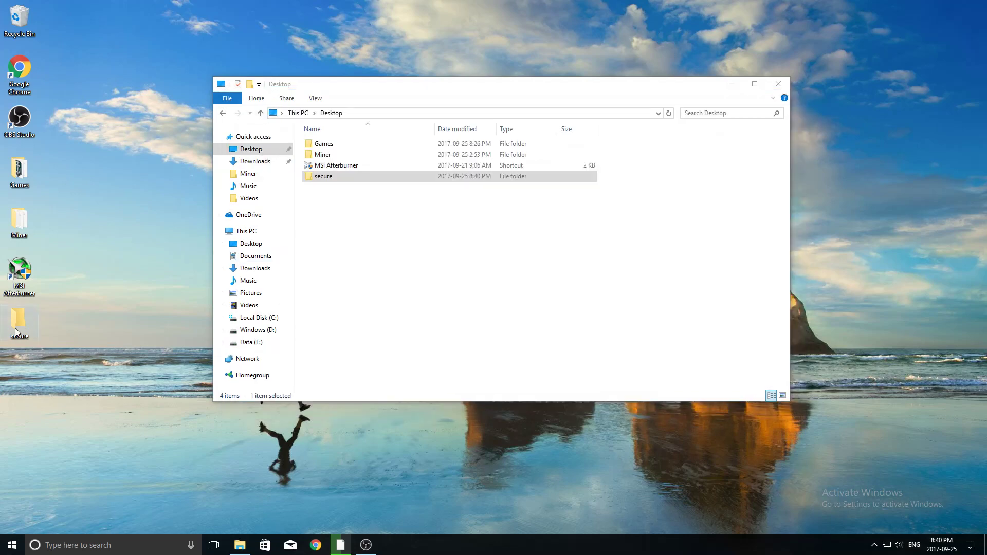
left_click(448, 178)
Step: Create a new text document named password.txt inside secure
double_click(443, 174)
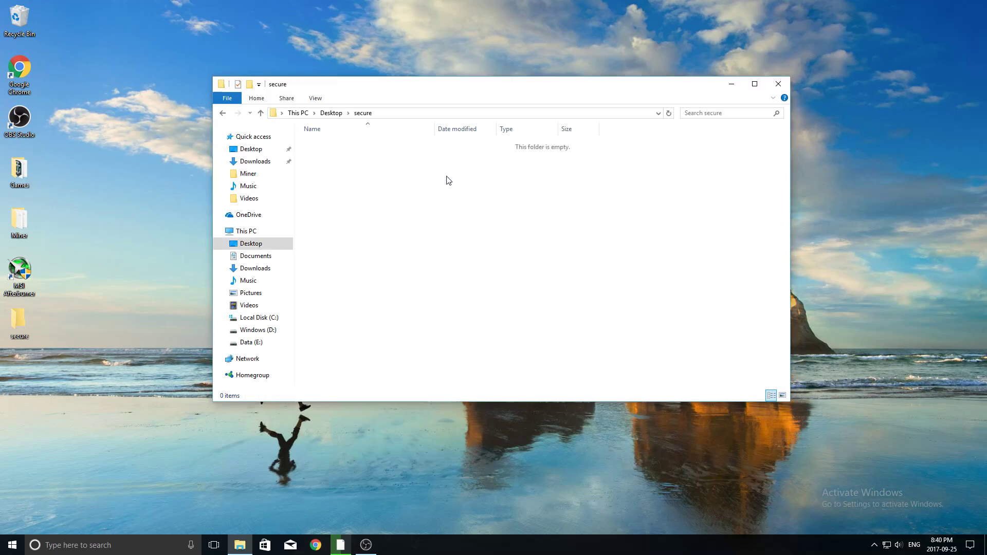
right_click(446, 177)
mouse_move(476, 315)
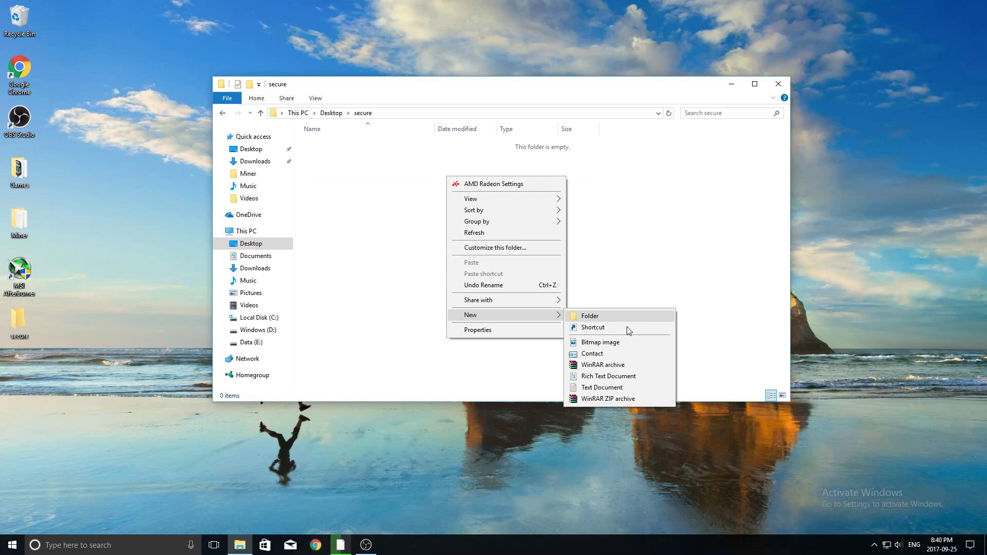
left_click(599, 389)
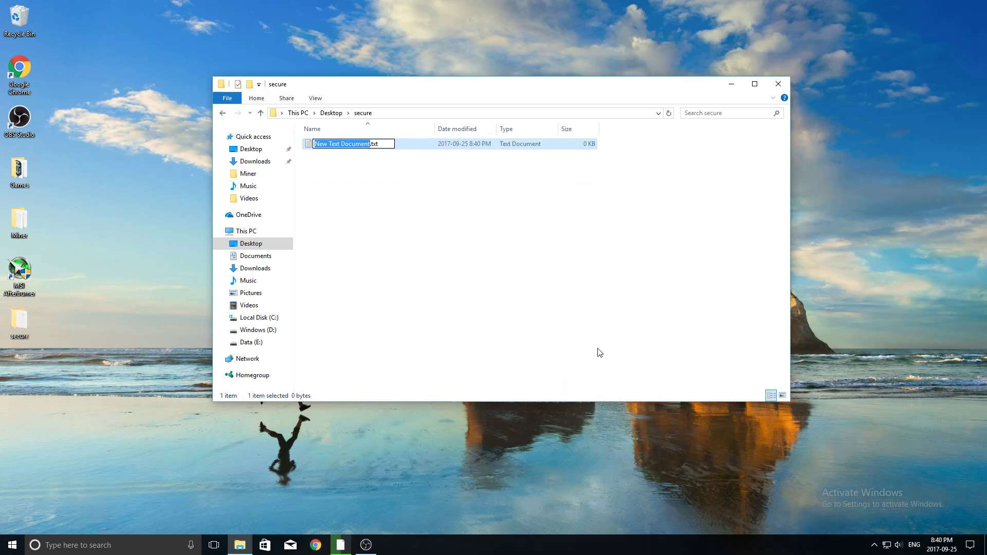
type("password")
key("Return")
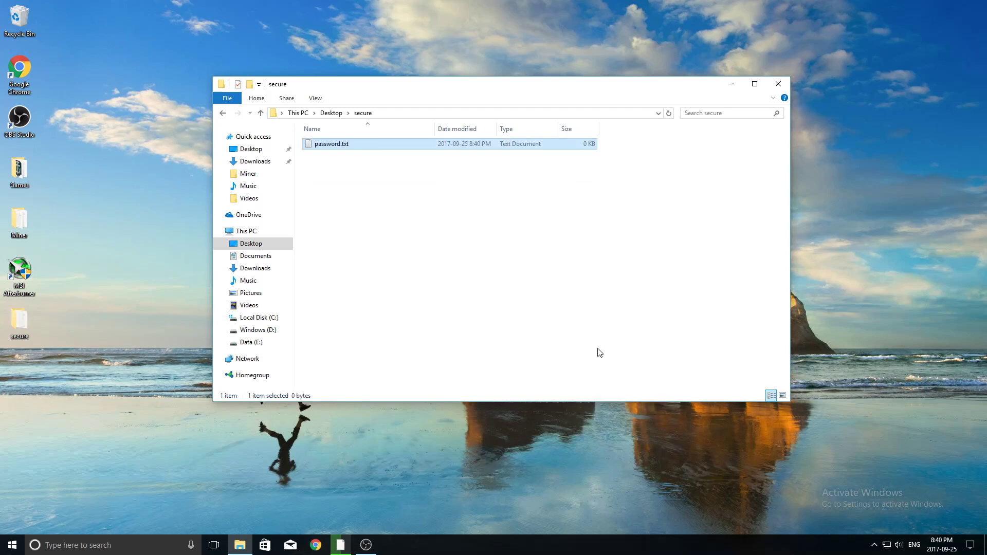
double_click(358, 149)
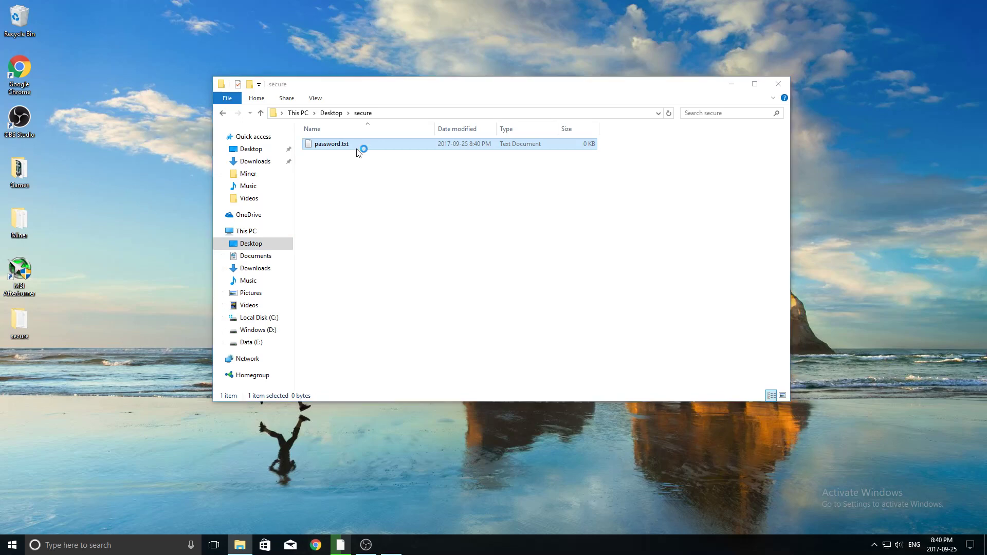
type("123")
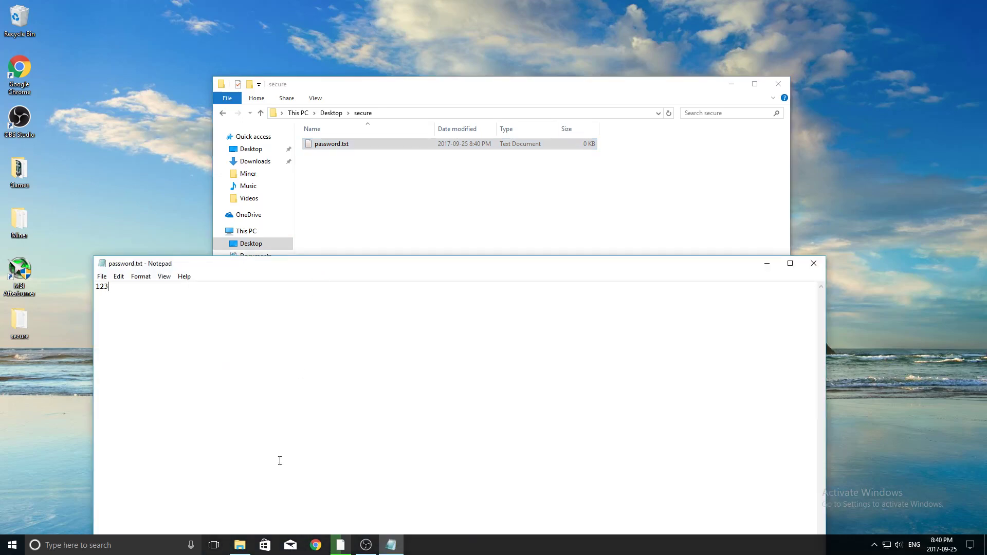
left_click(812, 264)
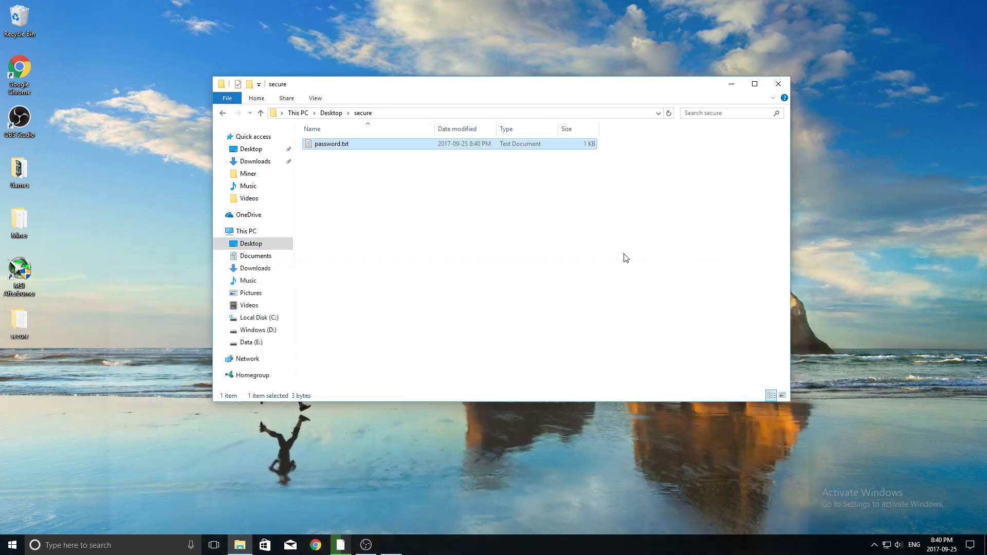
Step: Go back to the Desktop folder and open the secure folder's Properties
left_click(224, 114)
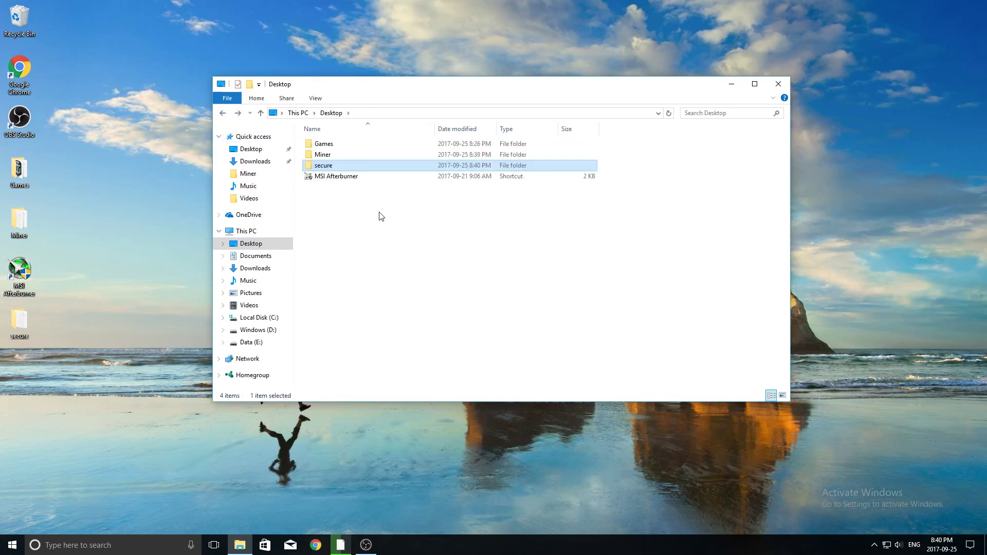
mouse_move(386, 165)
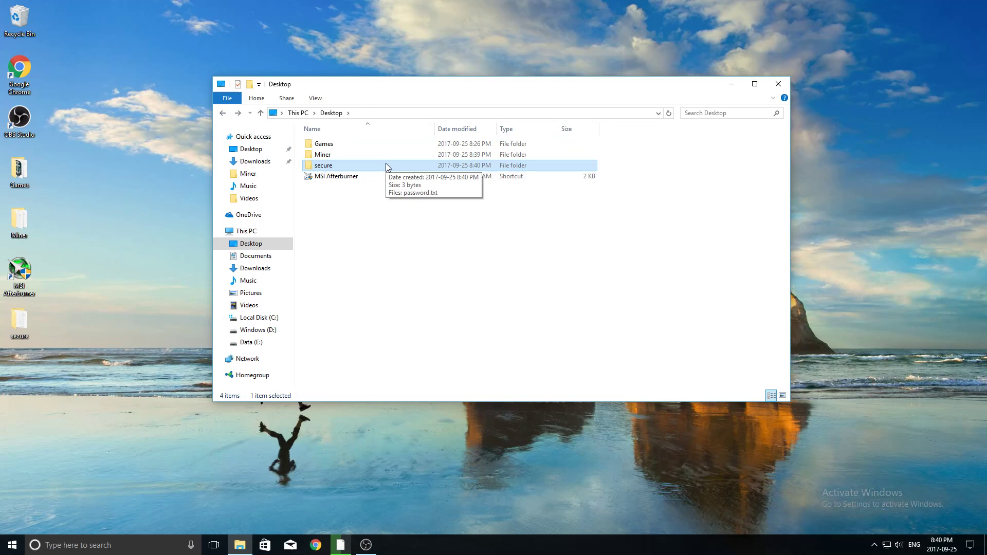
right_click(385, 162)
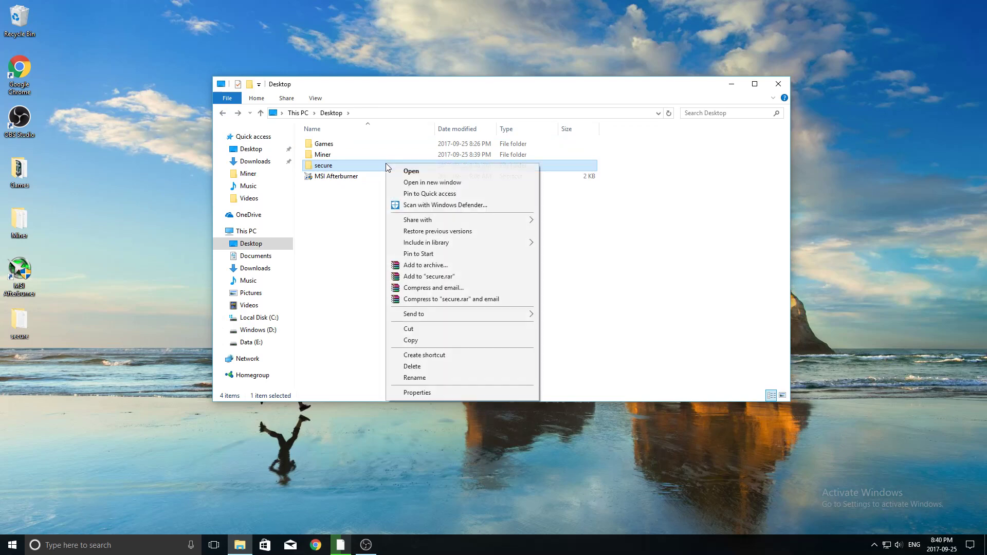
left_click(420, 394)
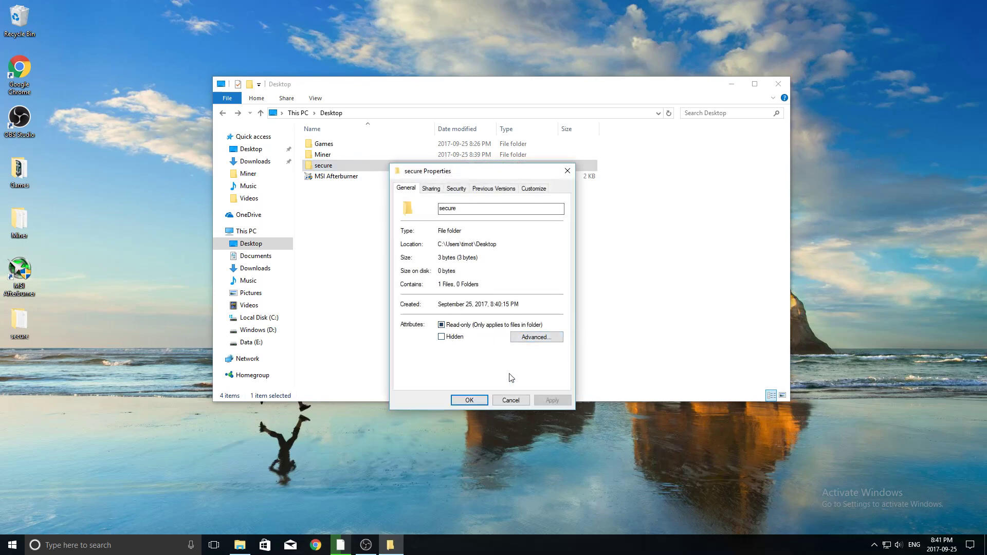
Step: Tick Encrypt contents to secure data under Advanced attributes and confirm with OK
left_click(532, 338)
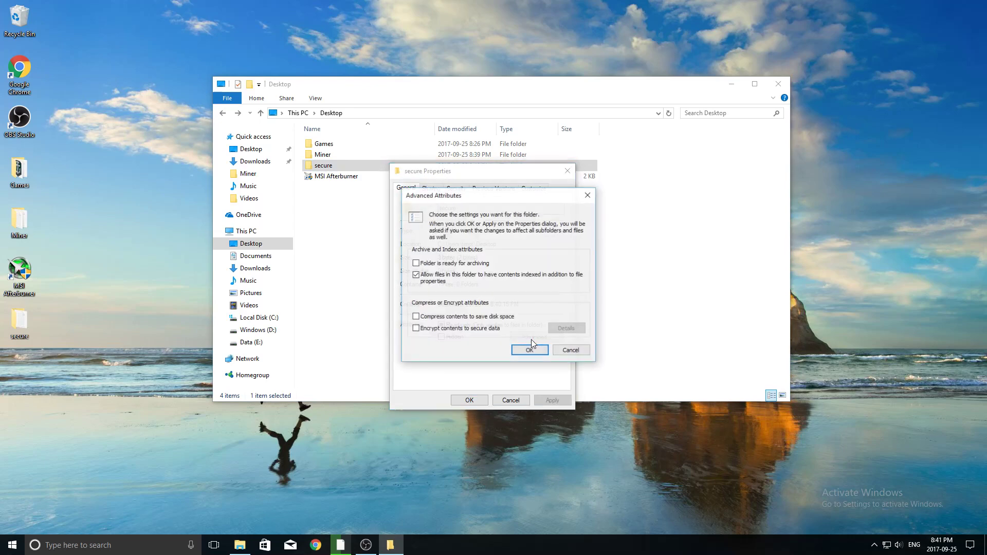
left_click_drag(469, 193, 466, 180)
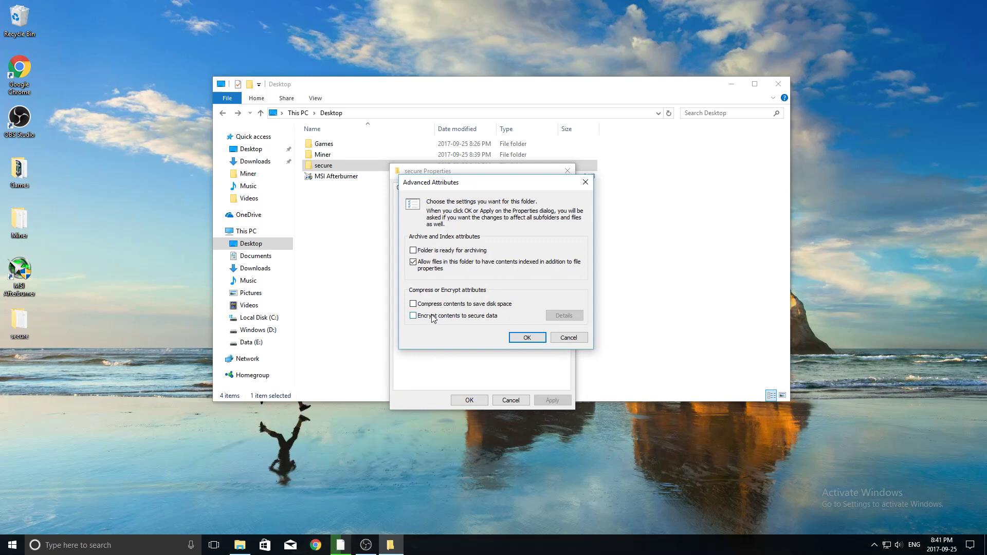
left_click(527, 340)
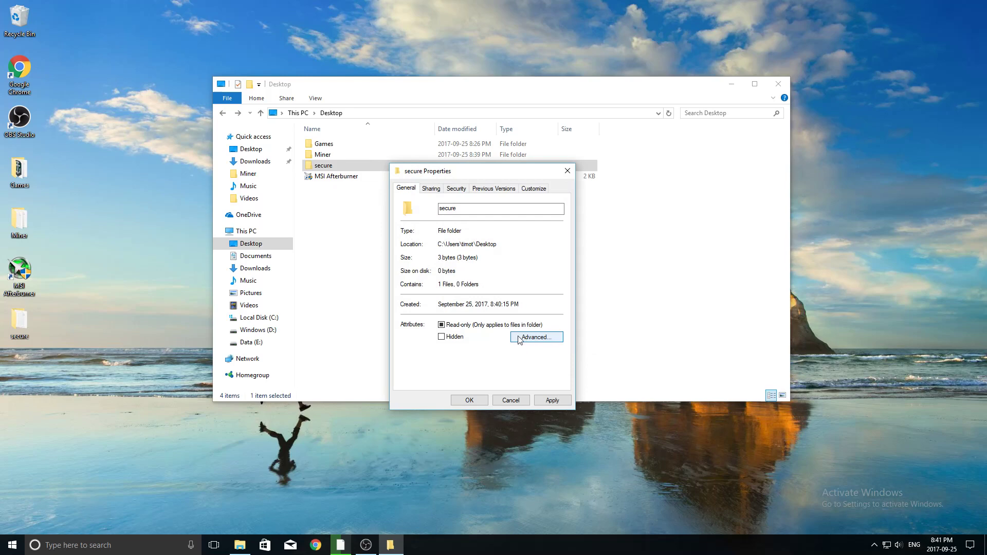
left_click_drag(451, 171, 459, 129)
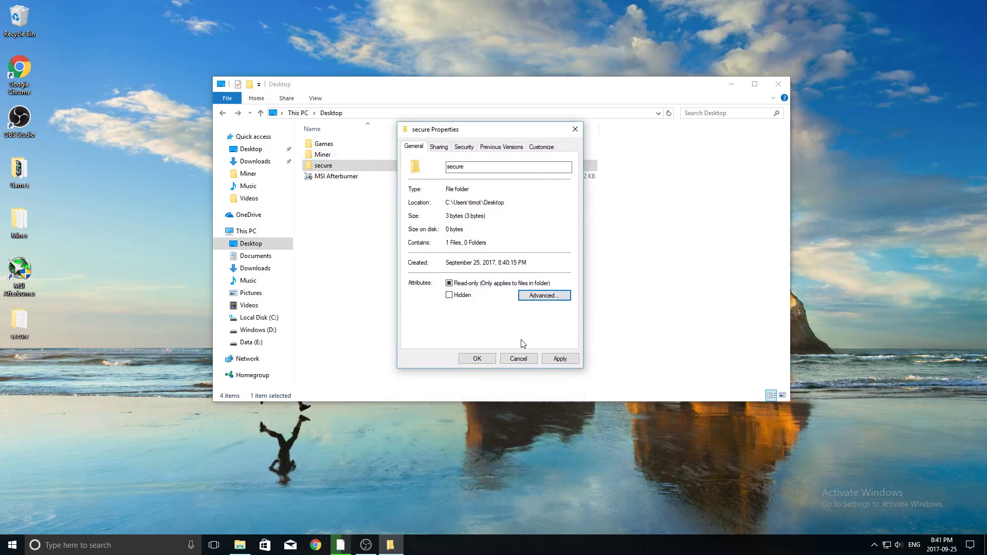
Step: Apply encryption to the secure folder, its subfolders and files, and close Properties
left_click(560, 358)
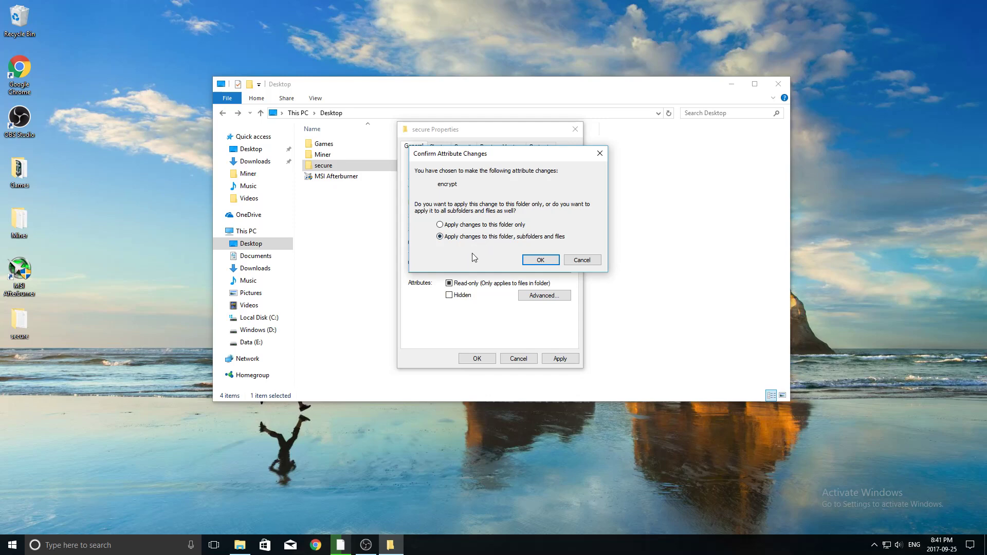
left_click(532, 261)
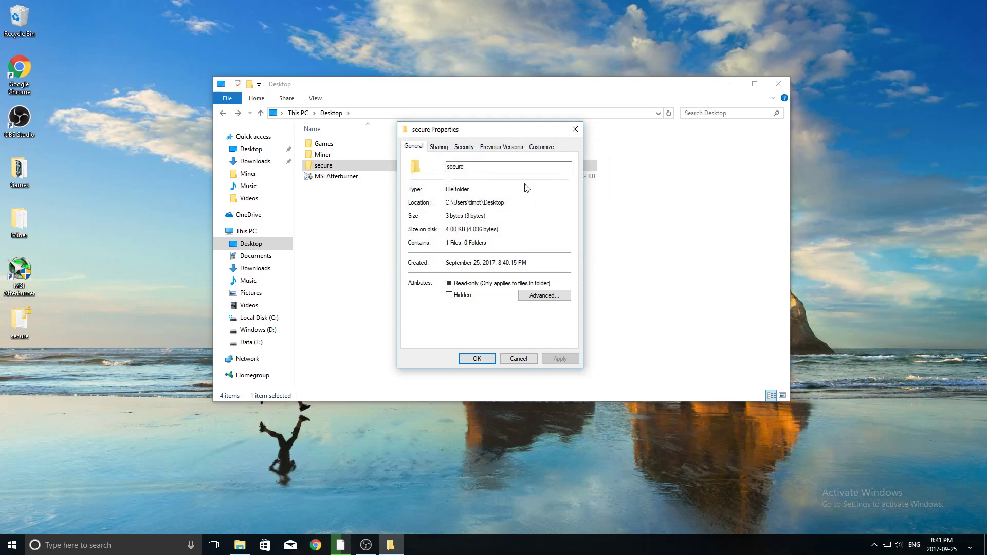
left_click(477, 359)
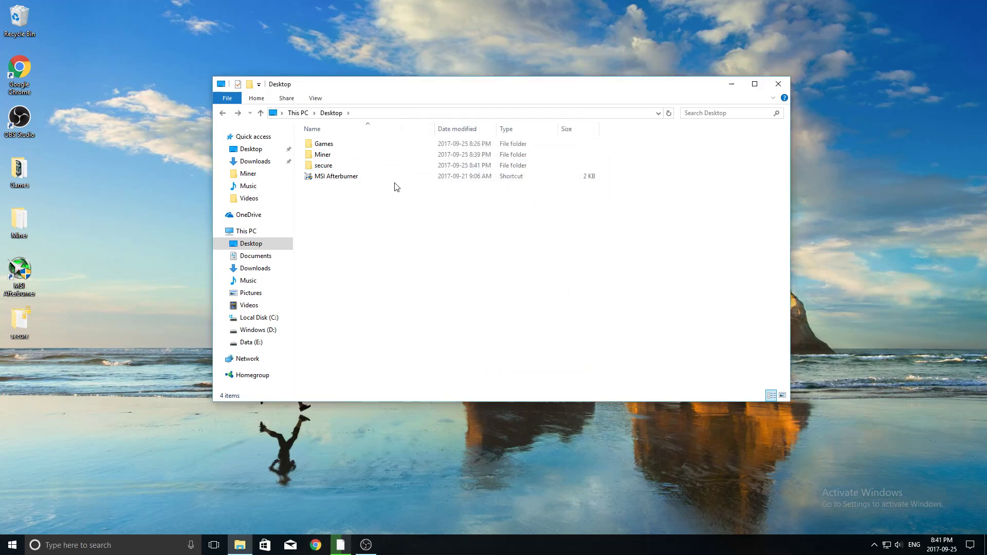
Step: Open password.txt inside secure to confirm its text still opens, then close it
double_click(391, 165)
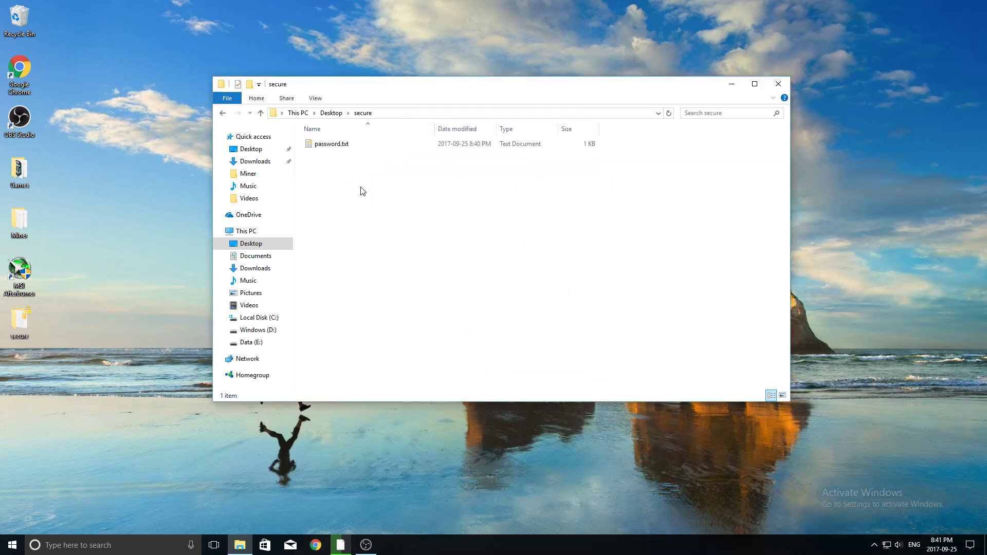
double_click(345, 146)
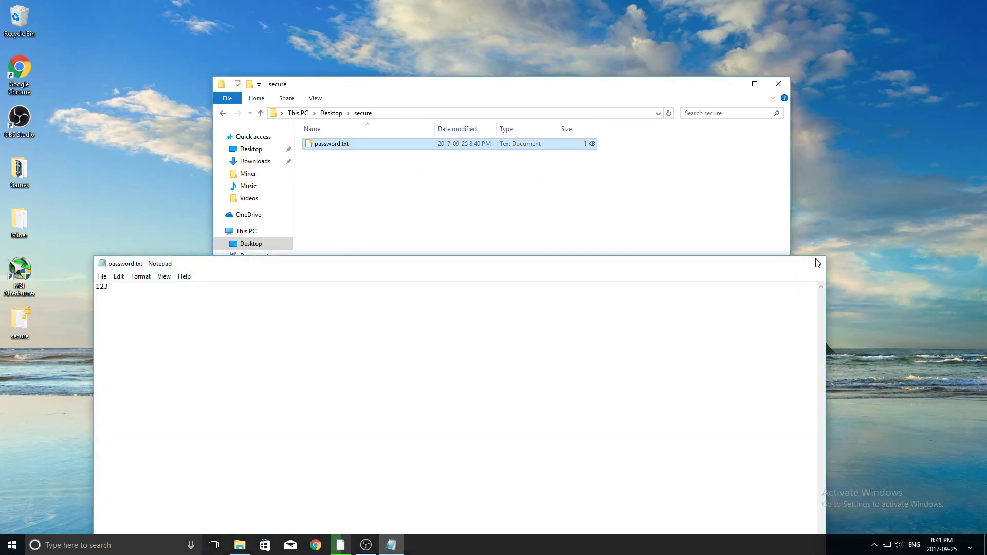
left_click(813, 264)
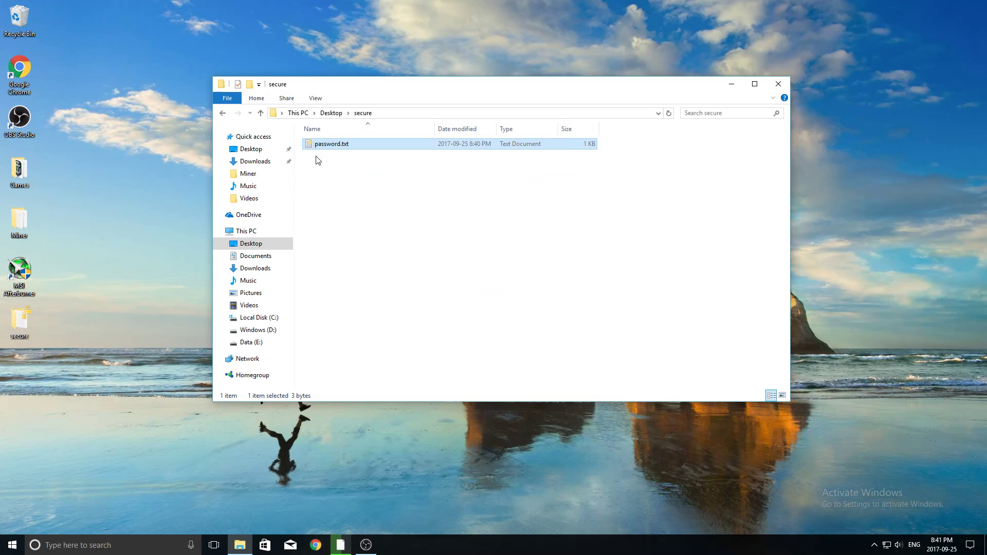
left_click(348, 185)
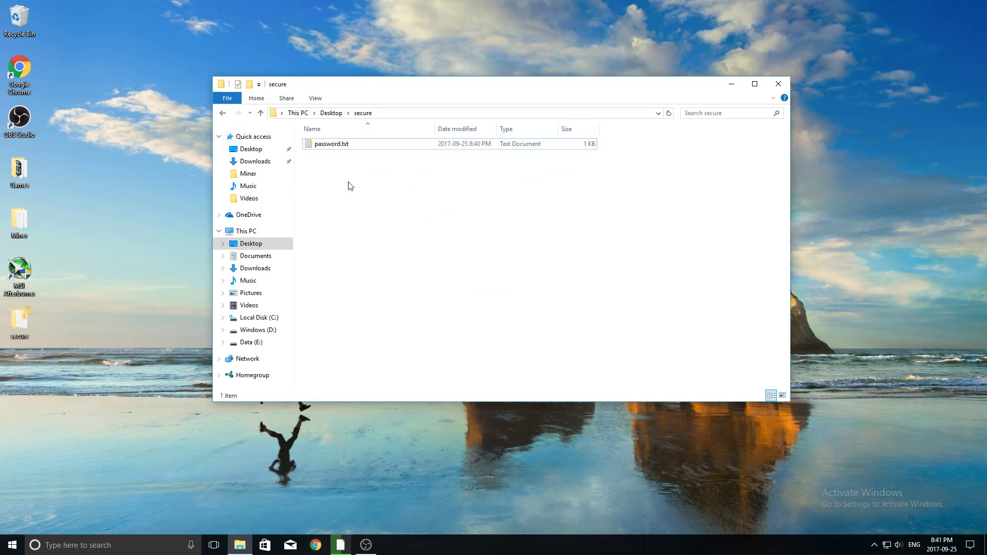
right_click(343, 175)
mouse_move(401, 312)
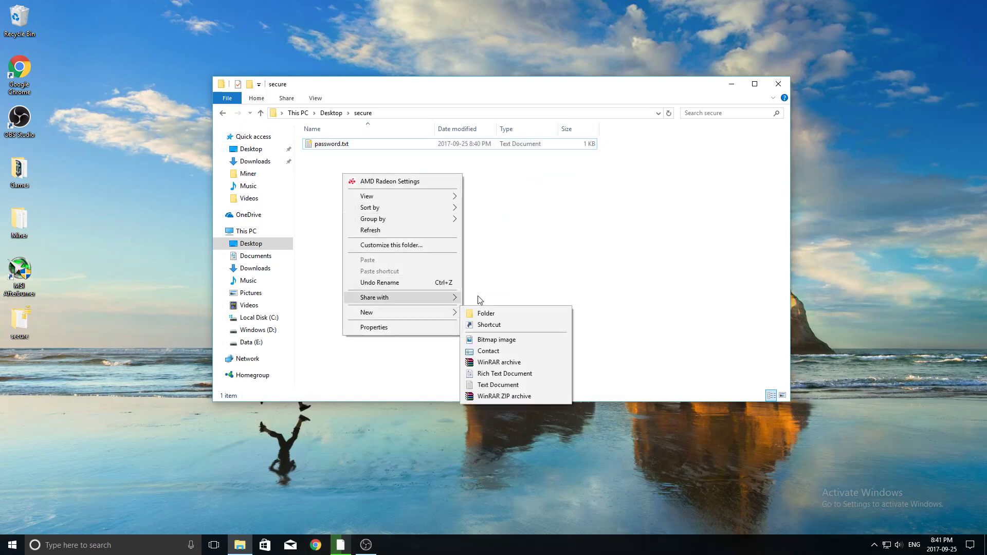
left_click(485, 385)
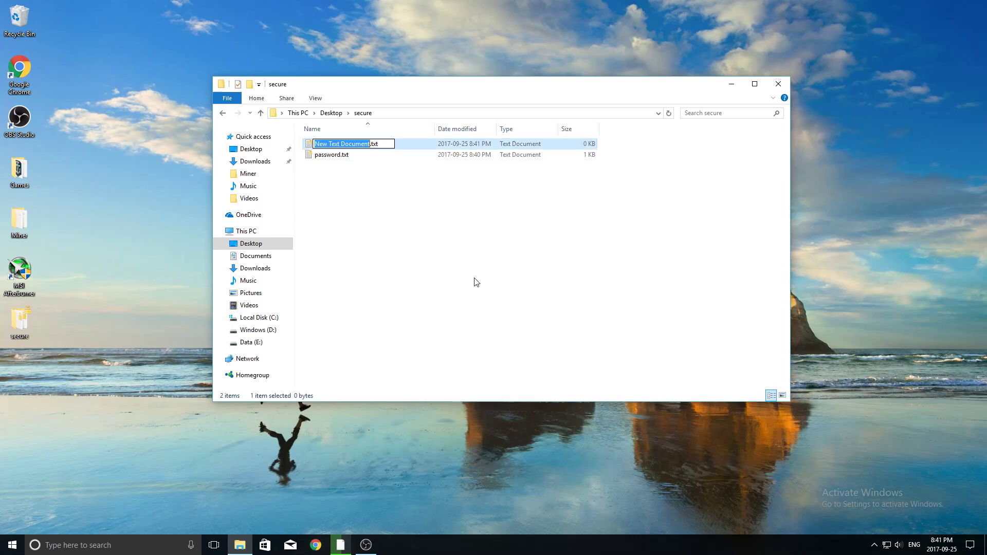
key("Return")
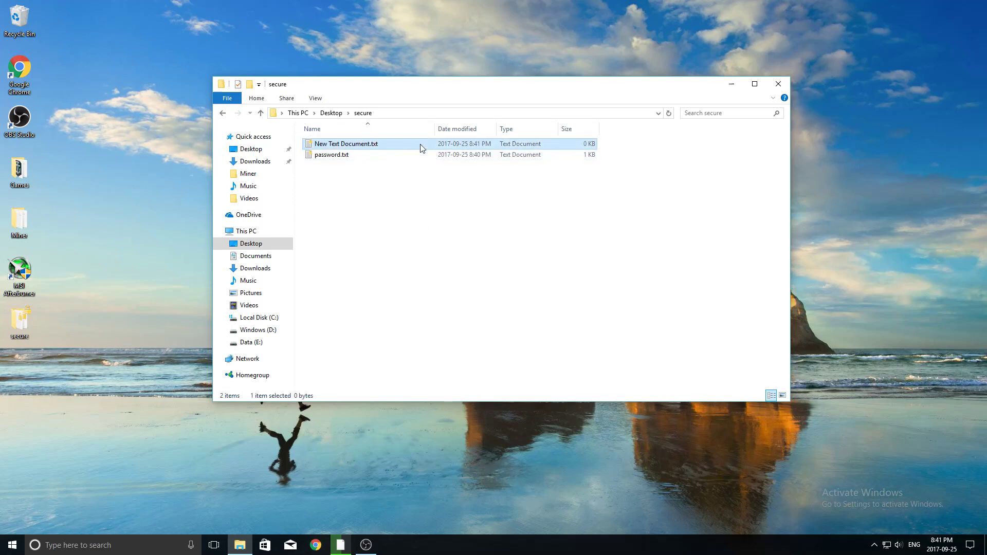
right_click(421, 144)
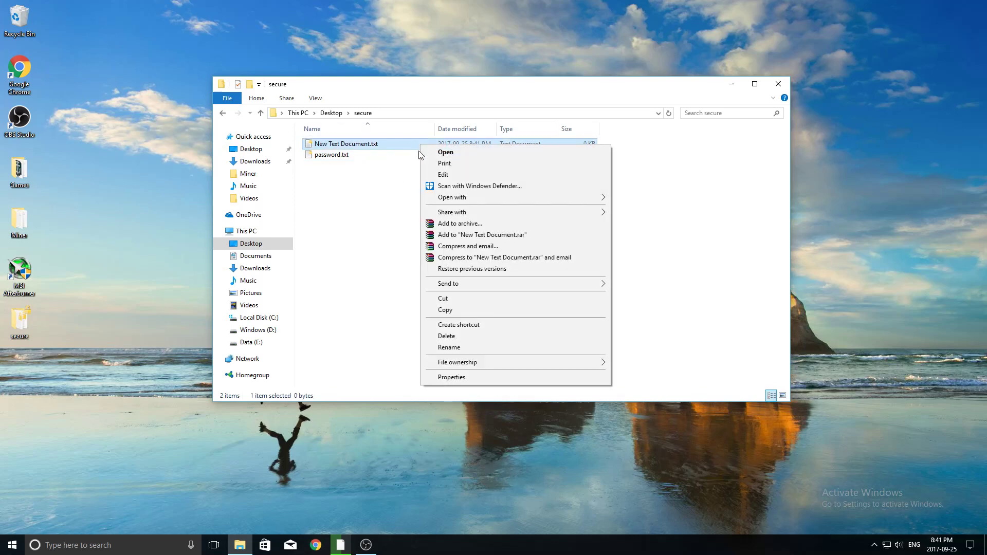
left_click(462, 337)
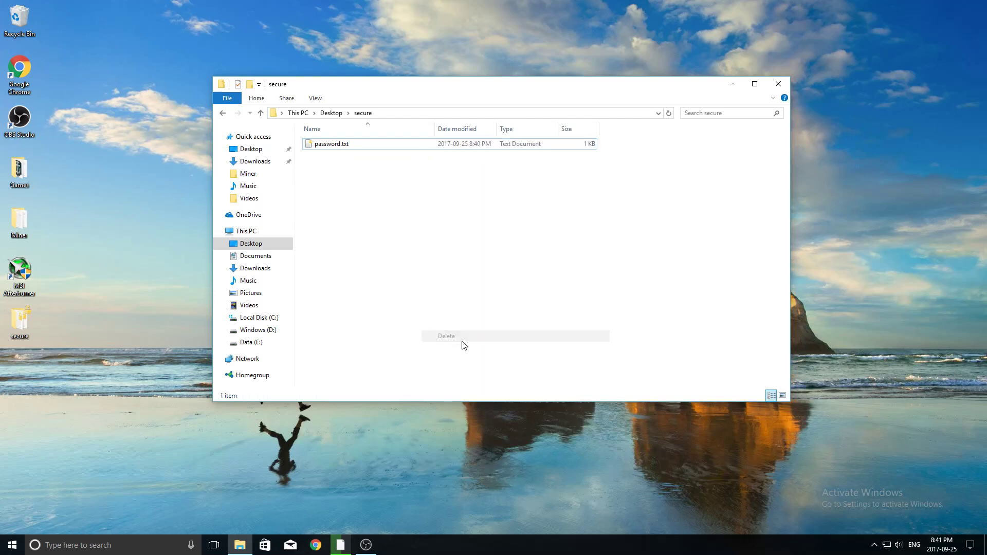
Step: Open password.txt from the secure folder to view its contents, then close it
left_click(222, 113)
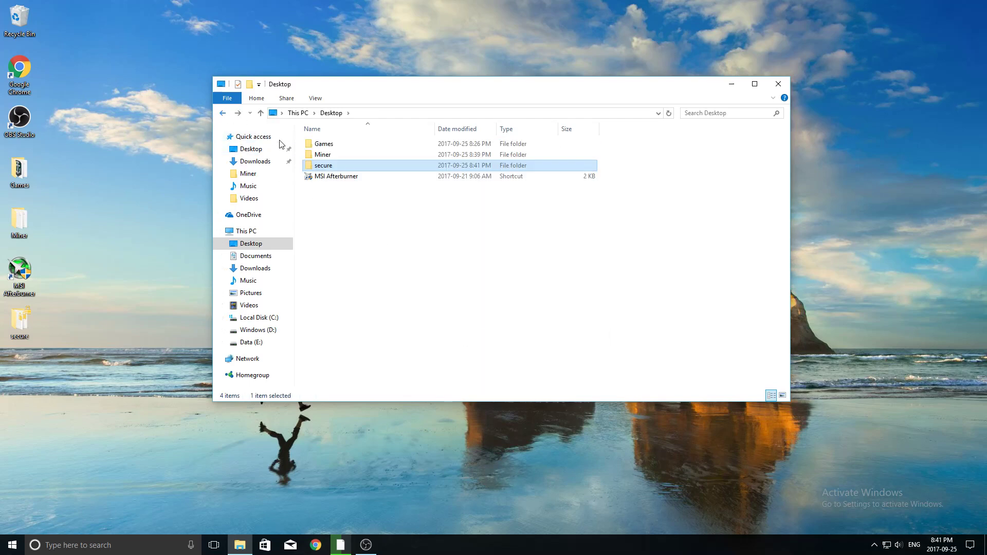
double_click(334, 164)
double_click(350, 146)
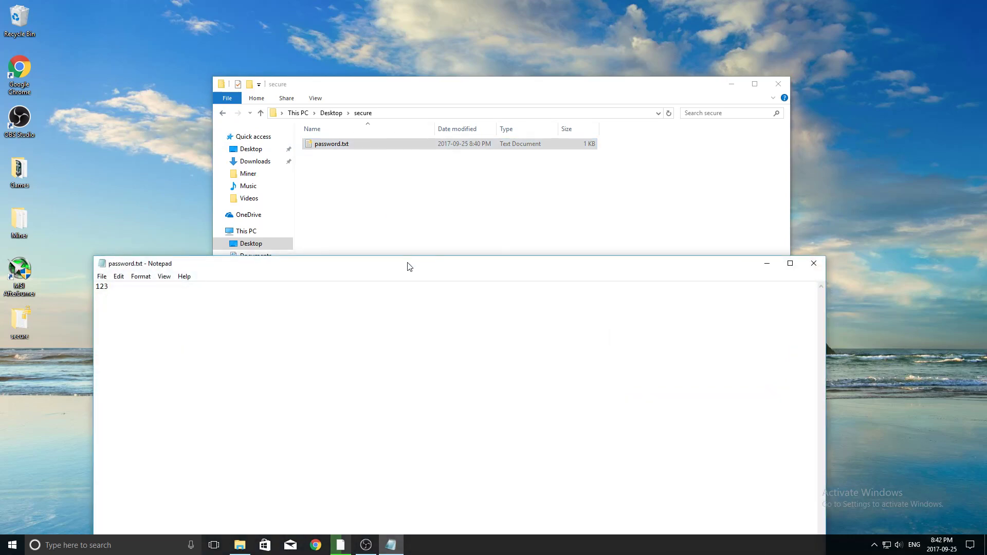
left_click(812, 265)
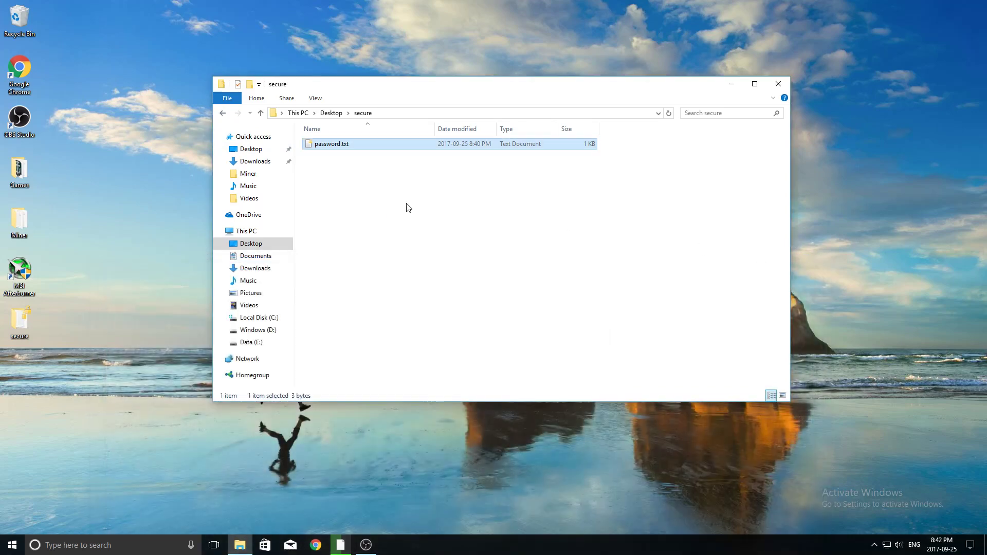
Step: Return to the Desktop folder and select the secure folder
left_click(224, 114)
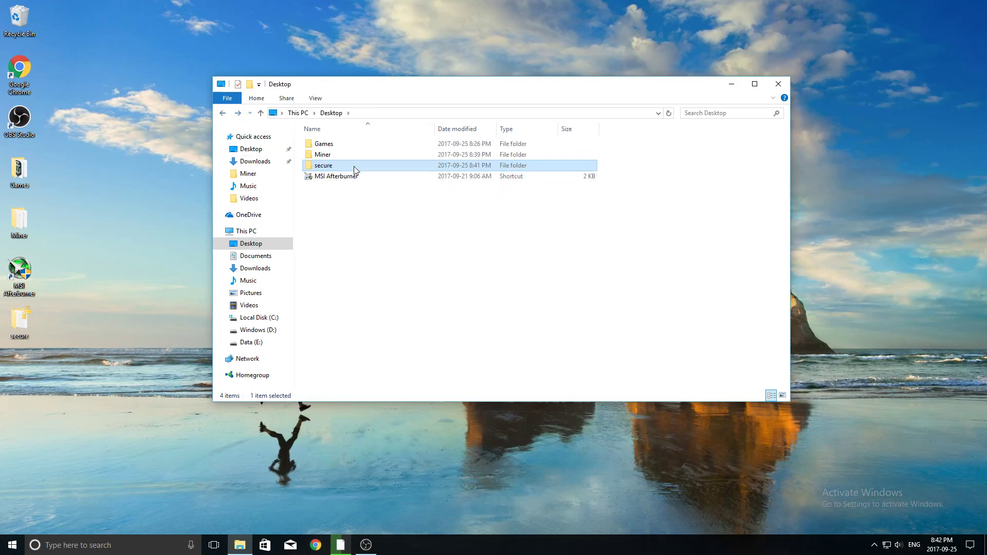
left_click(353, 268)
left_click(85, 326)
left_click(9, 322)
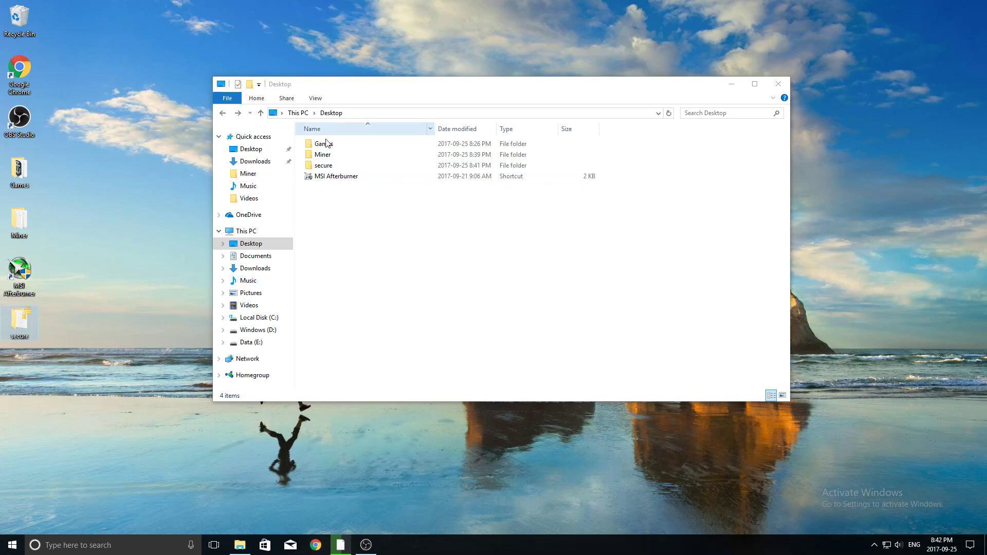
Step: Tick Hidden in secure's Properties and apply it to the folder, subfolders and files
left_click(319, 166)
right_click(319, 168)
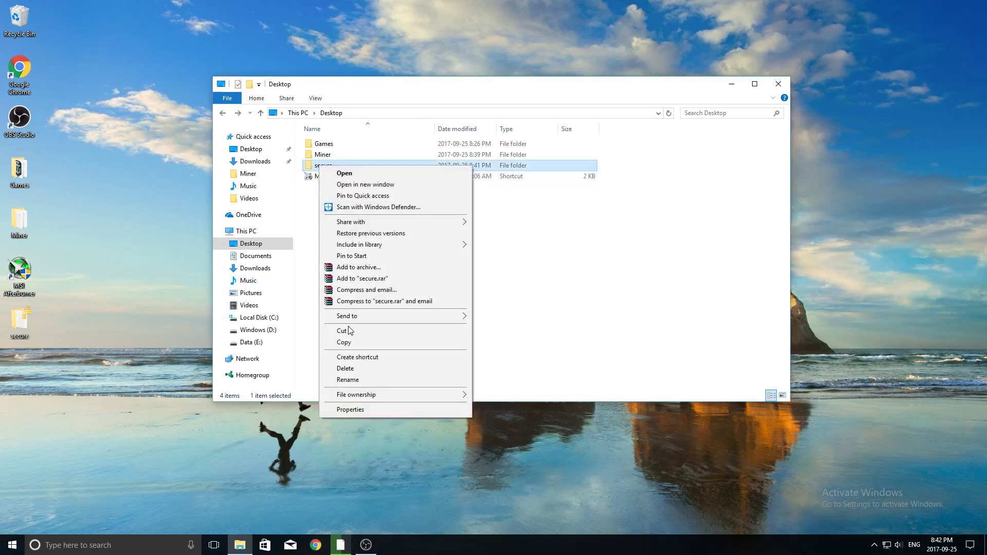
left_click(351, 409)
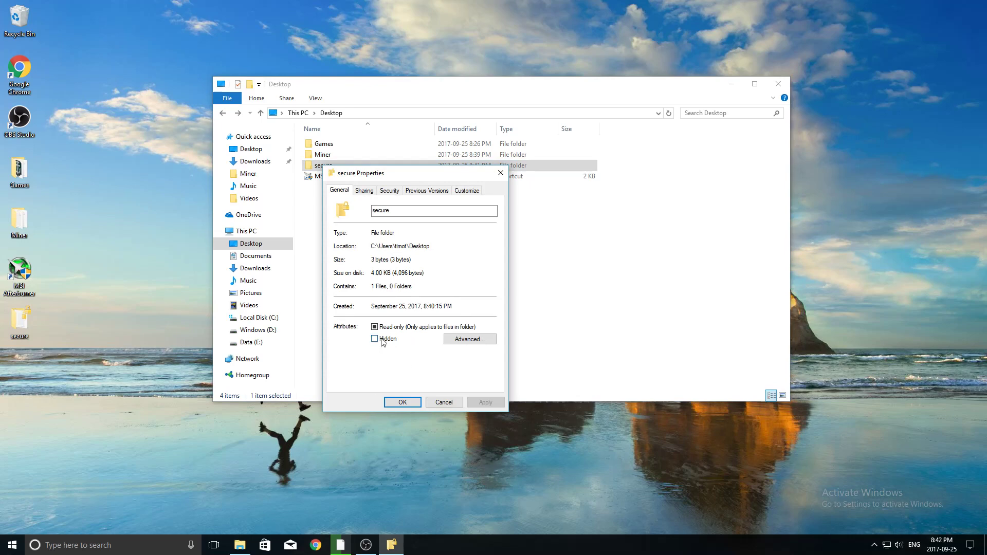
left_click(381, 339)
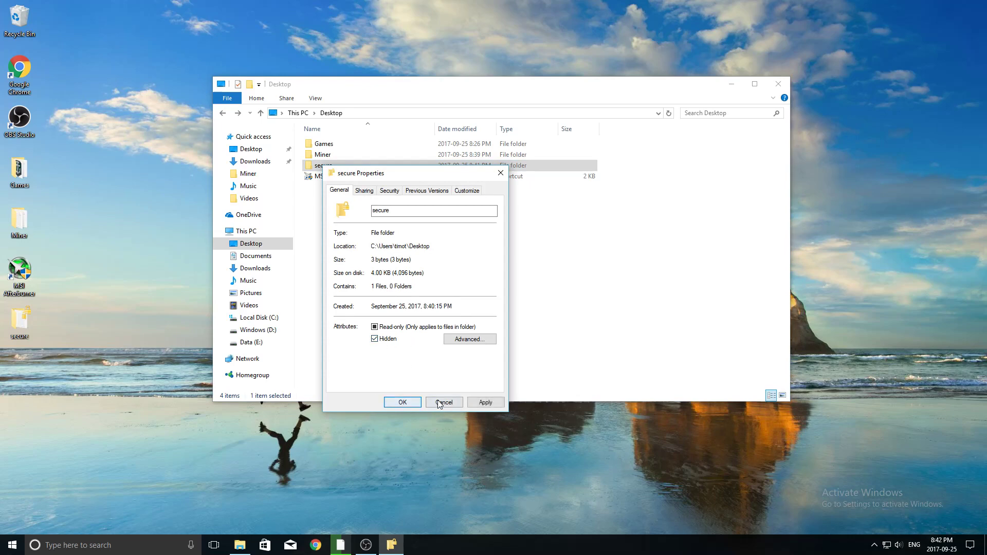
left_click(483, 402)
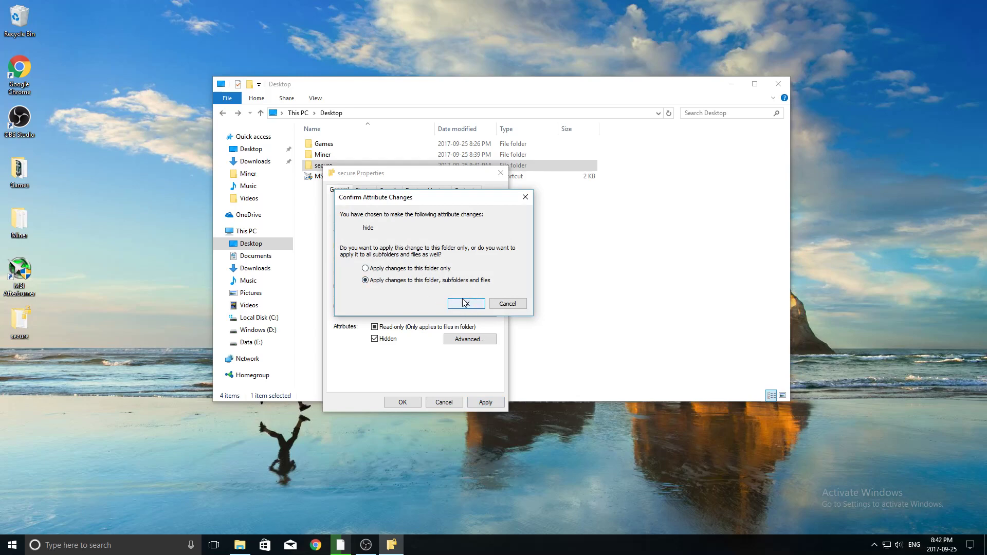
left_click(465, 303)
left_click(413, 399)
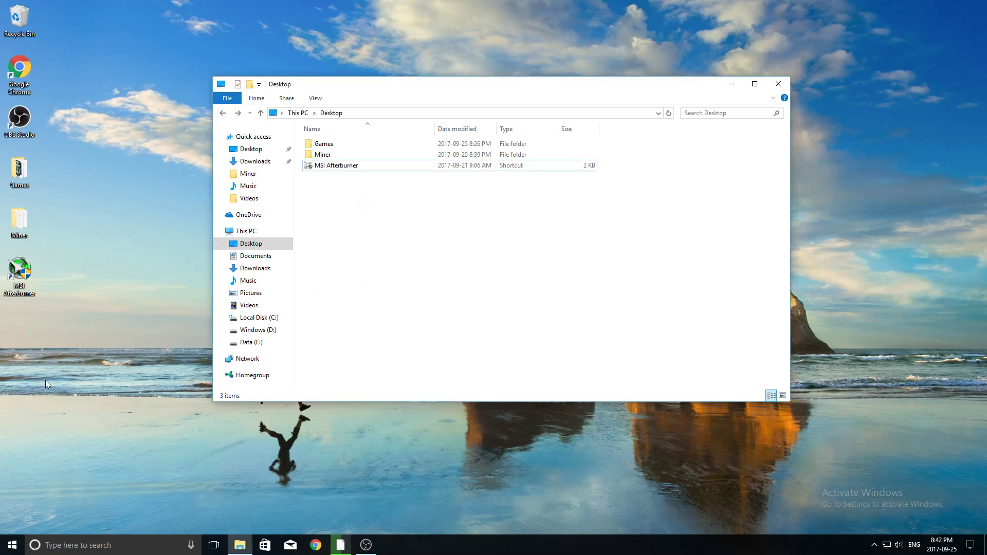
Step: Turn on Hidden items in the View options so secure and Test reappear
left_click(16, 350)
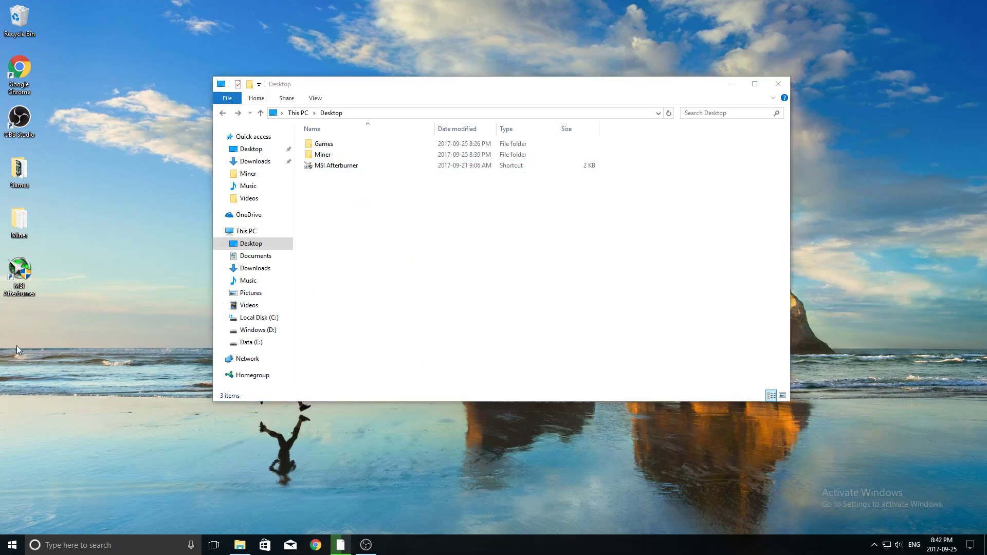
left_click(323, 180)
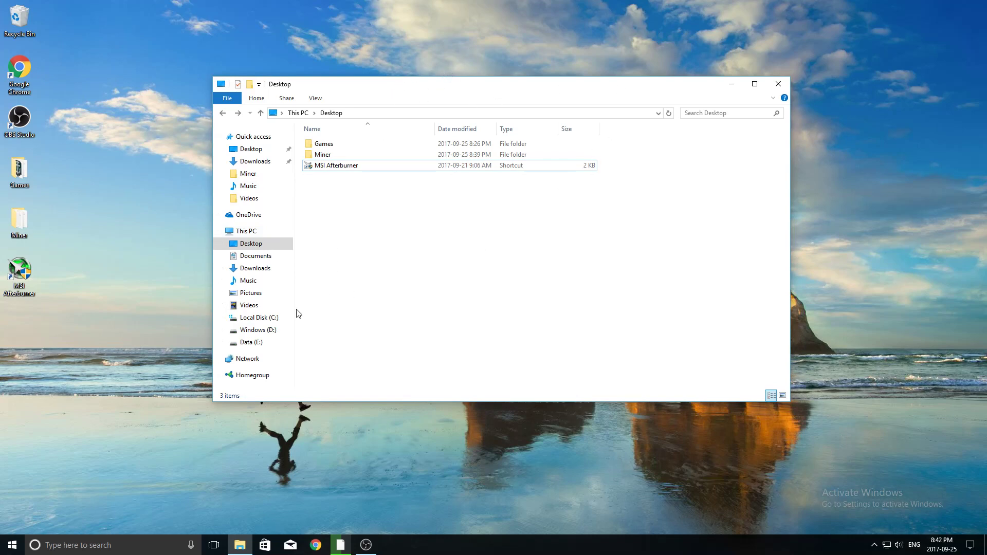
left_click(133, 362)
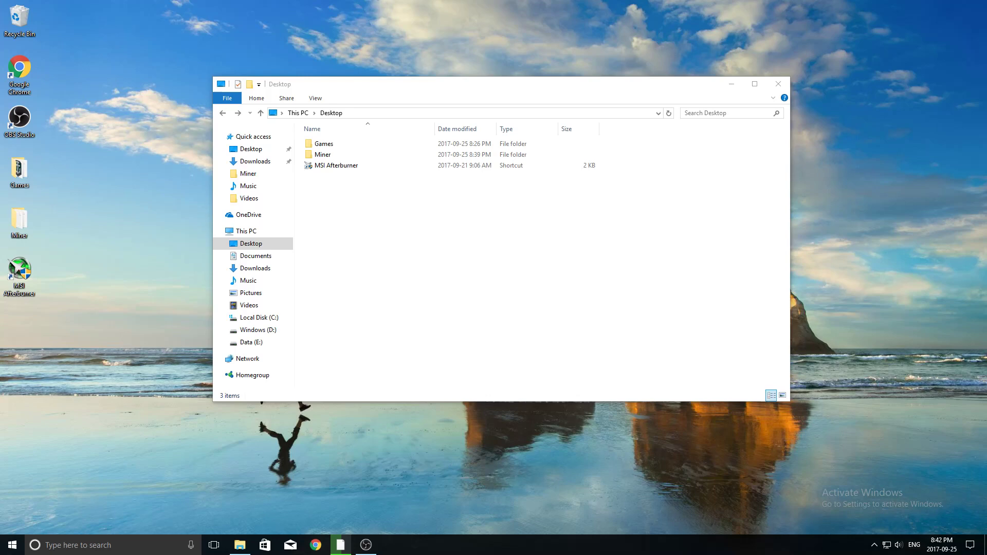
left_click(317, 101)
left_click(319, 99)
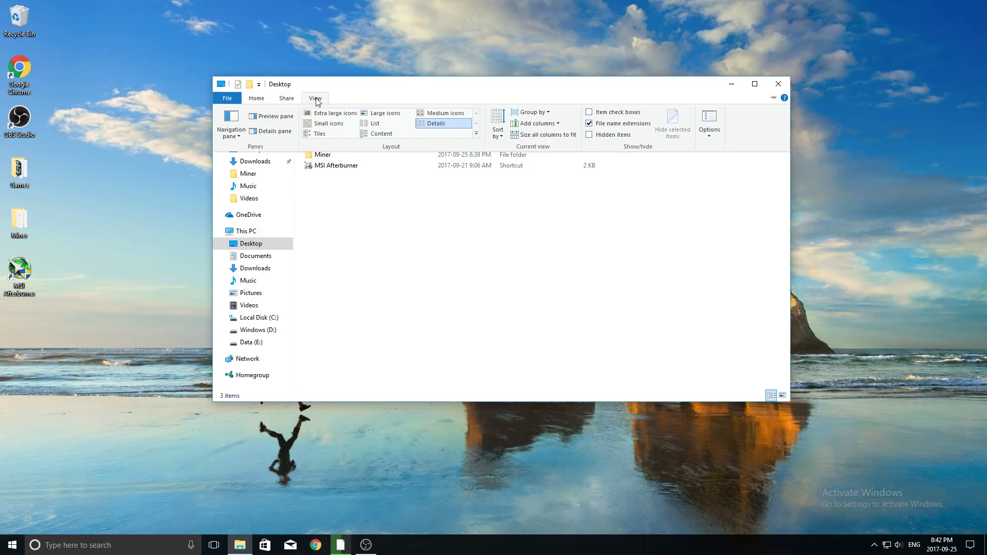
left_click(589, 135)
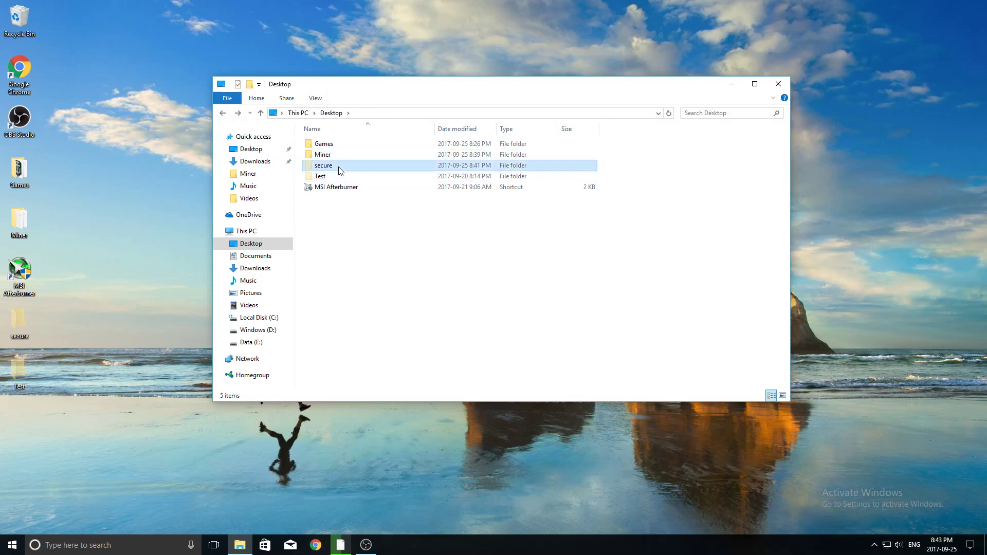
Step: Check password.txt is still inside secure, then untick Hidden items to conceal it
double_click(338, 168)
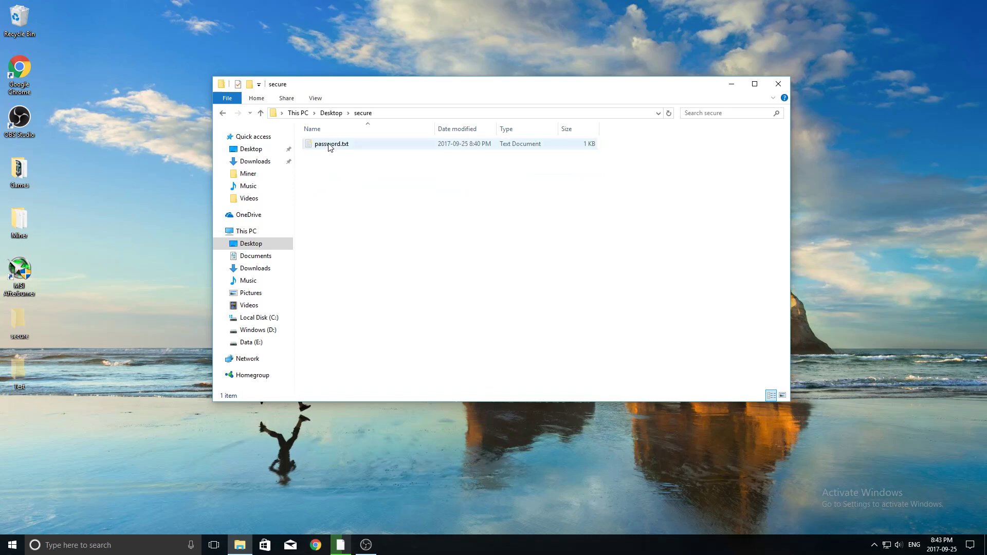
left_click(222, 113)
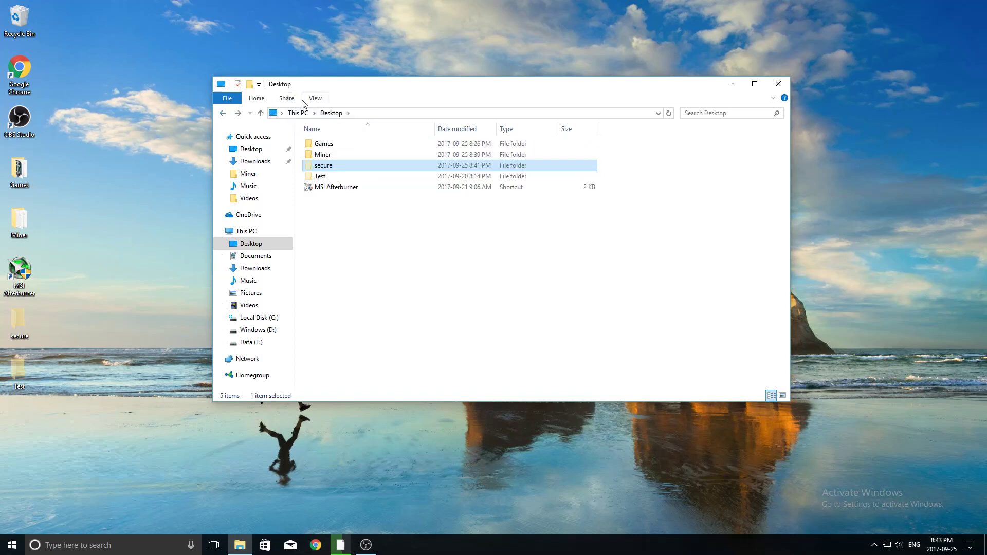
left_click(315, 98)
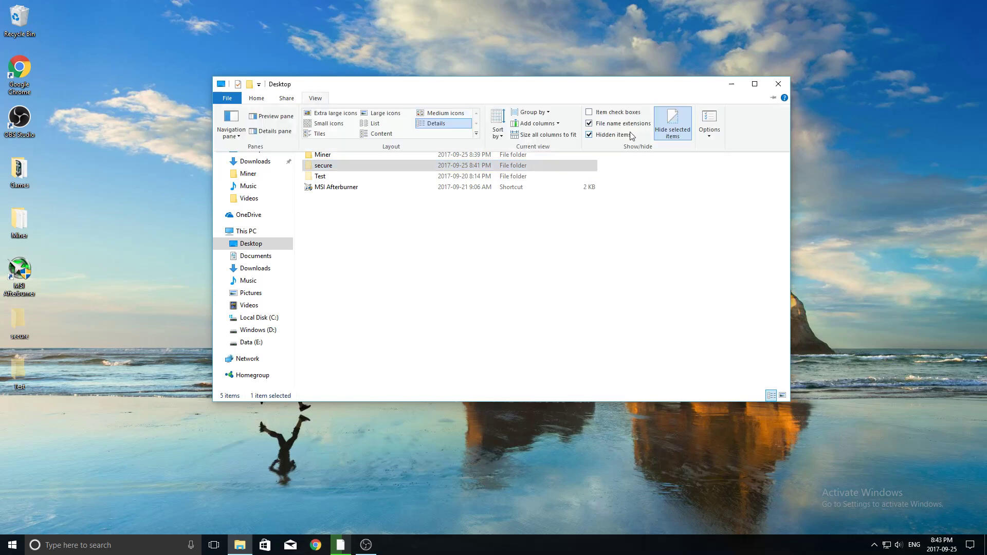
left_click(613, 135)
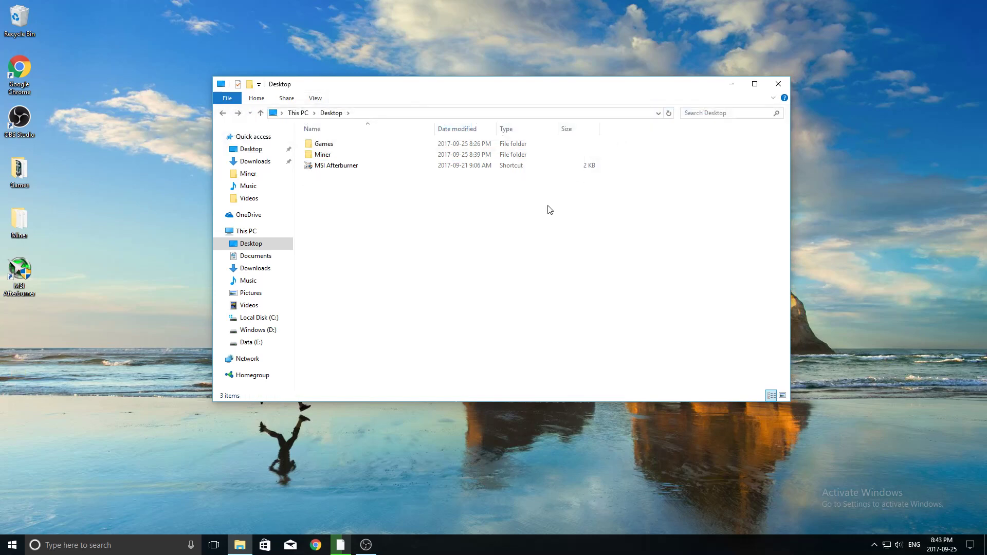
left_click(778, 85)
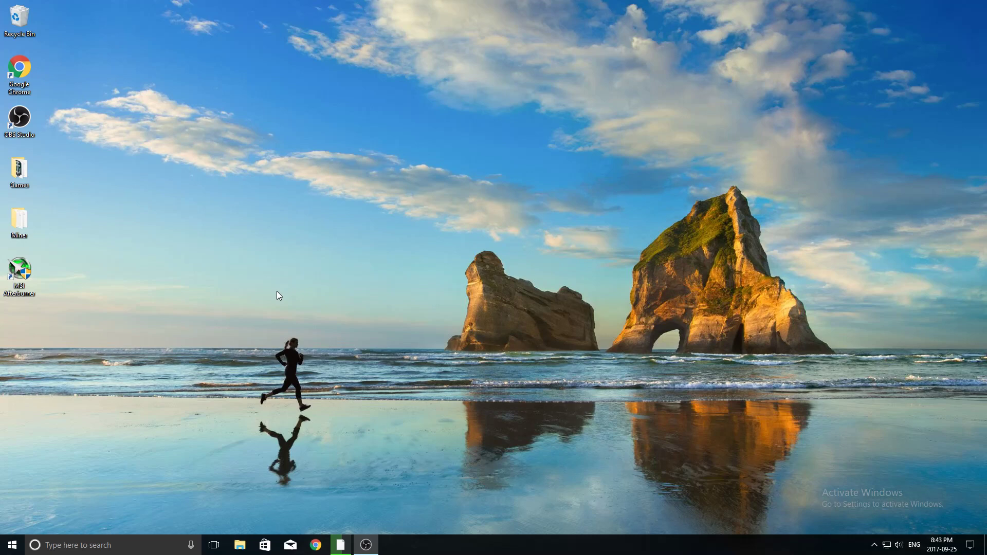